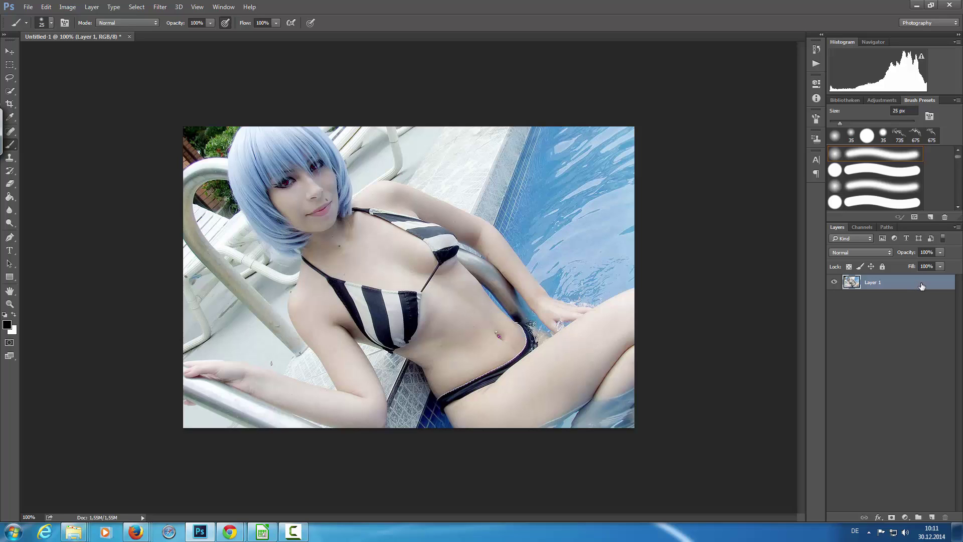
Duplicate Layer 1 into Layer 1 copy and bring up the Liquify filter.
{"action": "key", "text": "ctrl+j"}
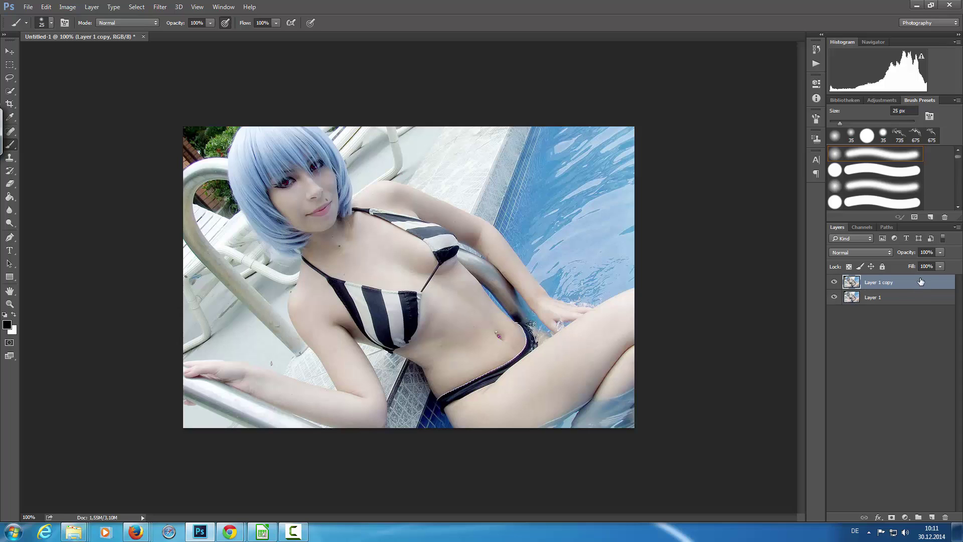
{"action": "left_click", "coordinate": [160, 7]}
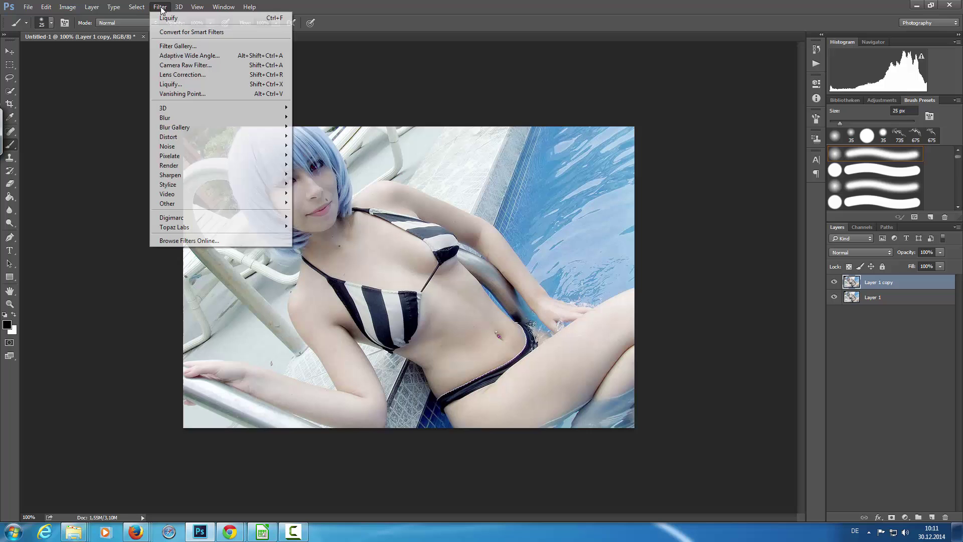
{"action": "left_click", "coordinate": [182, 86]}
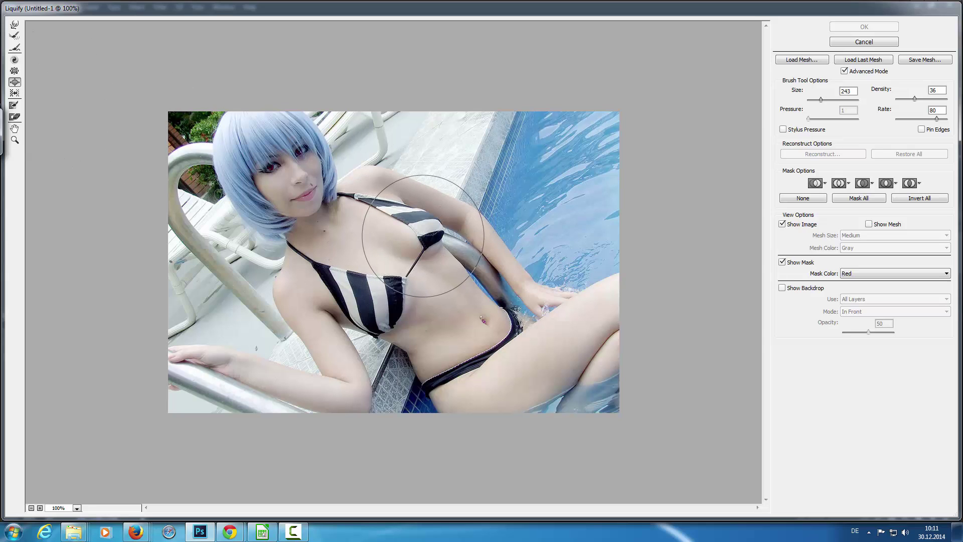
Bloat the chest and both bikini cups with a 243-size brush and commit the warp.
{"action": "left_click", "coordinate": [423, 236]}
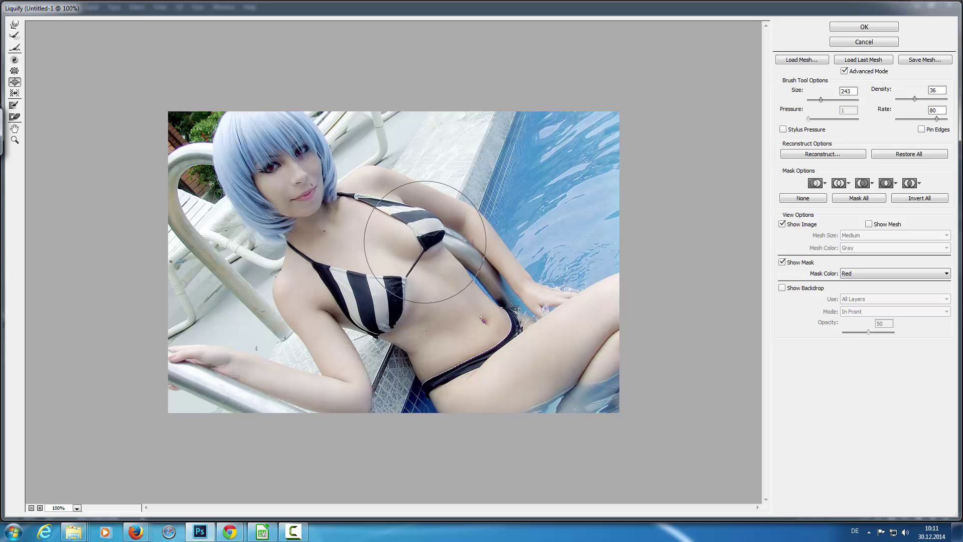
{"action": "left_click", "coordinate": [419, 231]}
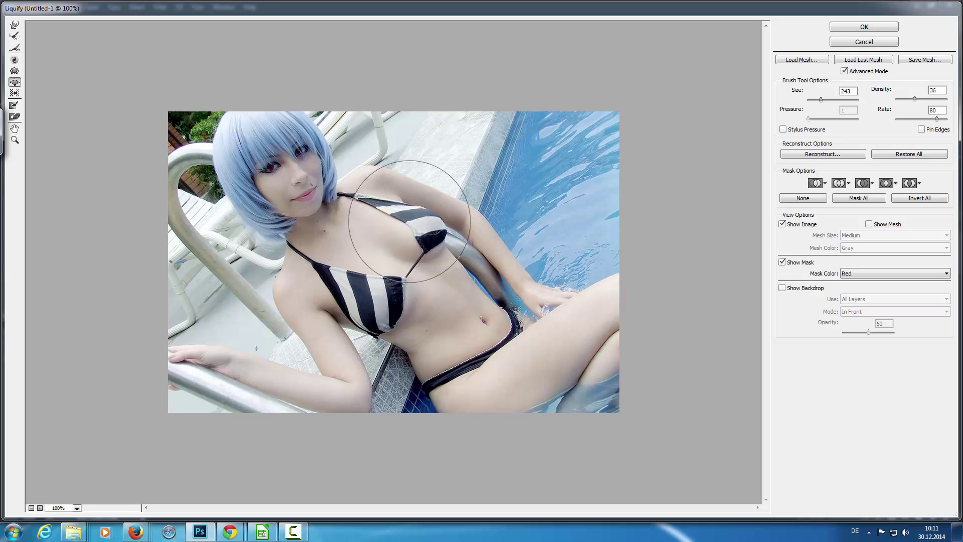
{"action": "left_click", "coordinate": [414, 229]}
{"action": "left_click", "coordinate": [372, 299]}
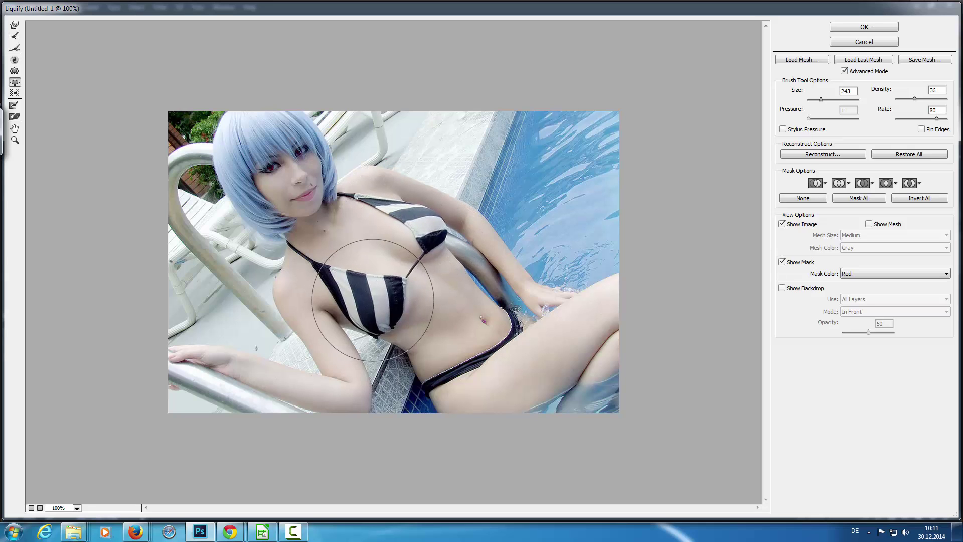
{"action": "mouse_move", "coordinate": [379, 318]}
{"action": "left_mouse_down"}
{"action": "mouse_move", "coordinate": [397, 281]}
{"action": "mouse_move", "coordinate": [396, 301]}
{"action": "mouse_move", "coordinate": [391, 283]}
{"action": "mouse_move", "coordinate": [367, 284]}
{"action": "mouse_move", "coordinate": [414, 238]}
{"action": "left_mouse_up"}
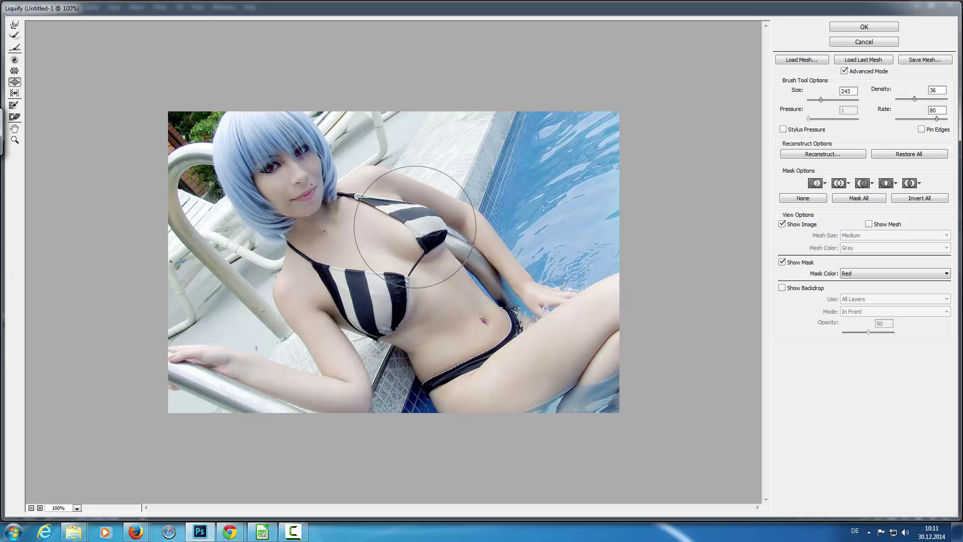
{"action": "left_click", "coordinate": [864, 28]}
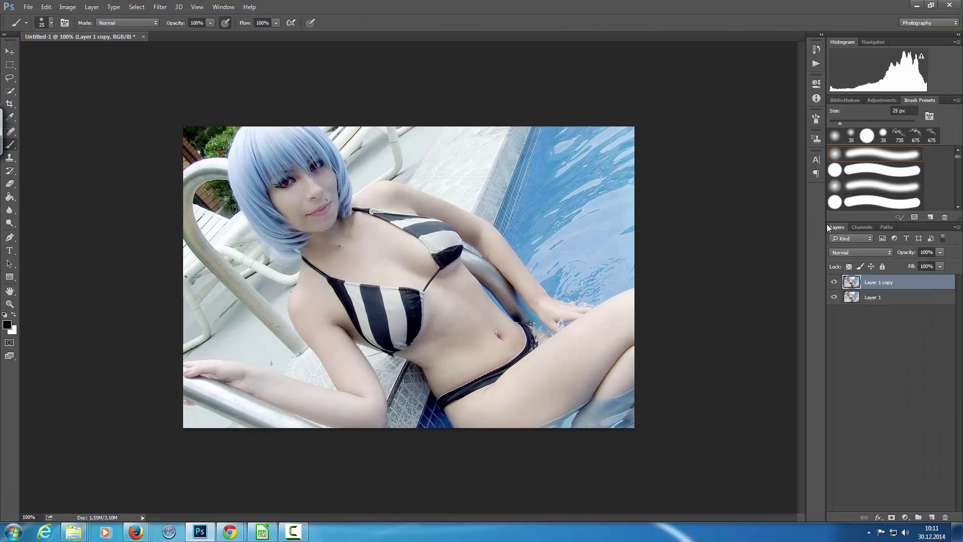
Toggle Layer 1 copy's visibility to compare the warp against the original, leaving it visible.
{"action": "left_click", "coordinate": [835, 299], "text": "alt"}
{"action": "left_click", "coordinate": [835, 299], "text": "alt"}
{"action": "left_click", "coordinate": [835, 299], "text": "alt"}
{"action": "left_click", "coordinate": [835, 299], "text": "alt"}
{"action": "left_click", "coordinate": [835, 299], "text": "alt"}
Add a layer mask to Layer 1 copy and paint black with a 30 px brush over the arm.
{"action": "left_click", "coordinate": [893, 518]}
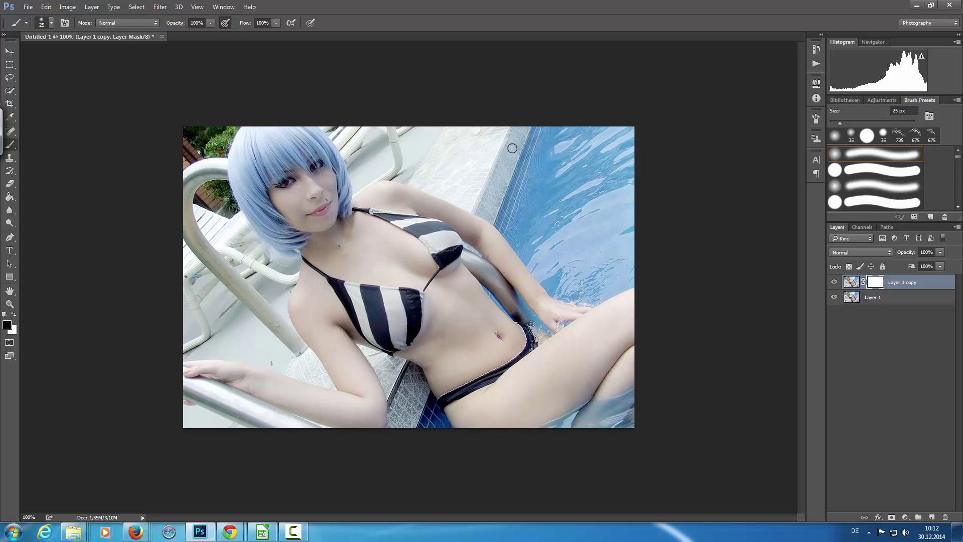
{"action": "key", "text": "bracketright"}
{"action": "key", "text": "bracketright"}
{"action": "mouse_move", "coordinate": [489, 239]}
{"action": "left_mouse_down"}
{"action": "mouse_move", "coordinate": [477, 213]}
{"action": "mouse_move", "coordinate": [405, 185]}
{"action": "left_mouse_up"}
{"action": "scroll", "coordinate": [534, 248], "scroll_direction": "down", "scroll_amount": 2}
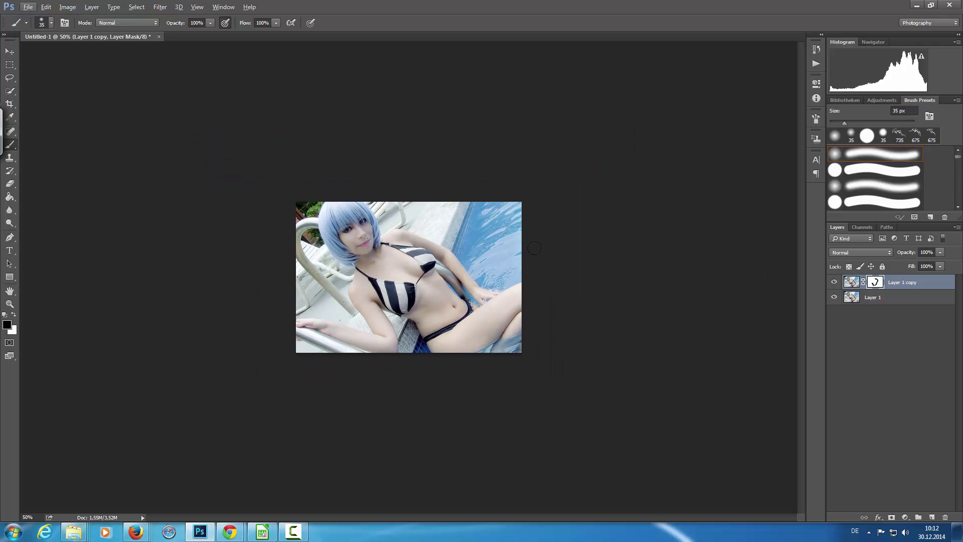
Zoom in and paint the mask with a 10 px brush along the armpit and arm edges.
{"action": "scroll", "coordinate": [535, 248], "scroll_direction": "up", "scroll_amount": 5}
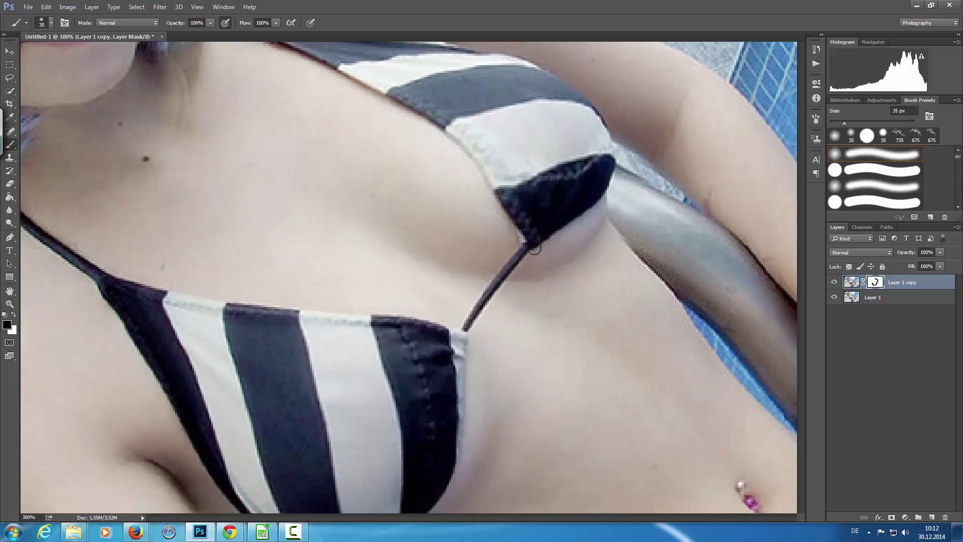
{"action": "scroll", "coordinate": [577, 205], "scroll_direction": "up", "scroll_amount": 3}
{"action": "scroll", "coordinate": [576, 204], "scroll_direction": "right", "scroll_amount": 2}
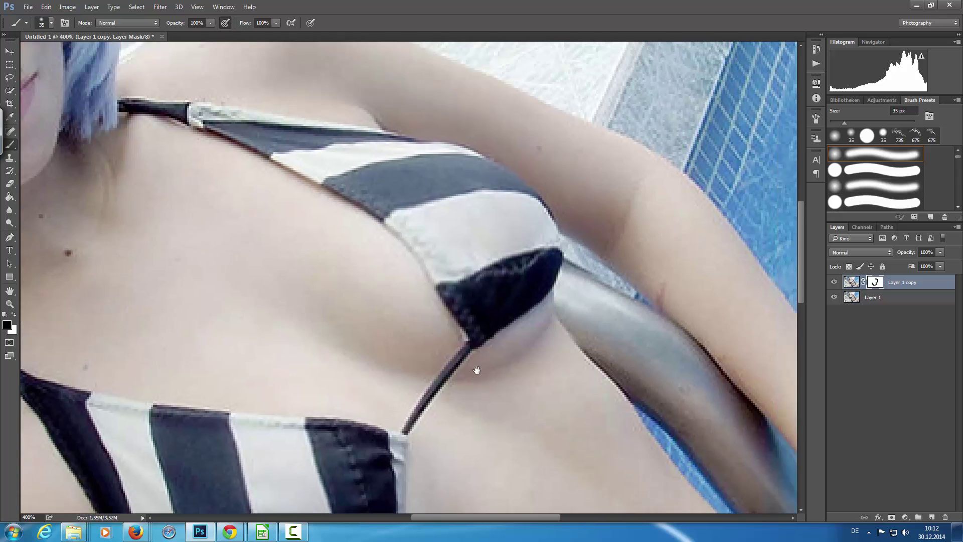
{"action": "key", "text": "bracketleft"}
{"action": "key", "text": "bracketleft"}
{"action": "key", "text": "bracketleft"}
{"action": "key", "text": "bracketleft"}
{"action": "key", "text": "bracketleft"}
{"action": "key", "text": "bracketleft"}
{"action": "key", "text": "bracketleft"}
{"action": "key", "text": "bracketleft"}
{"action": "key", "text": "bracketleft"}
{"action": "key", "text": "bracketleft"}
{"action": "key", "text": "bracketleft"}
{"action": "key", "text": "bracketleft"}
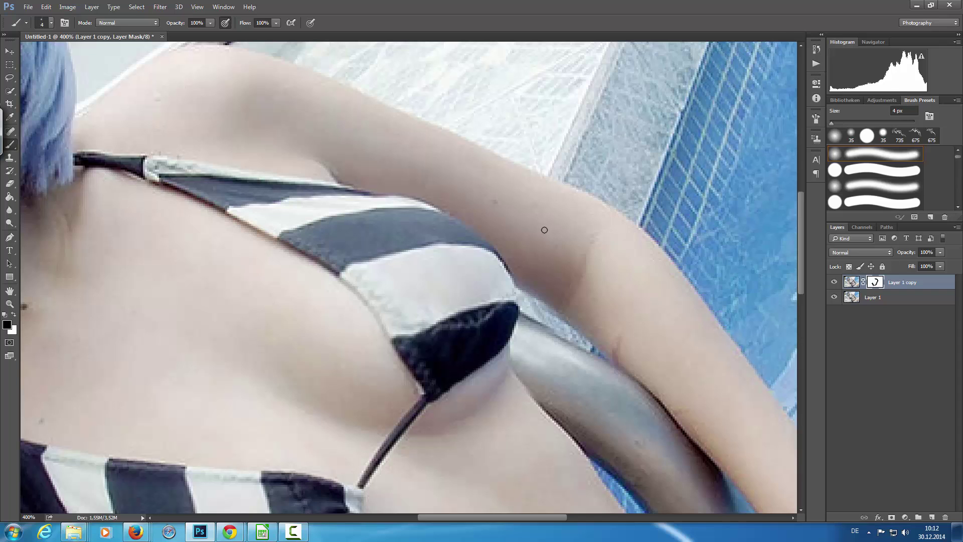
{"action": "key", "text": "bracketright"}
{"action": "key", "text": "bracketright"}
{"action": "key", "text": "bracketright"}
{"action": "key", "text": "bracketright"}
{"action": "key", "text": "bracketright"}
{"action": "key", "text": "bracketright"}
{"action": "key", "text": "bracketright"}
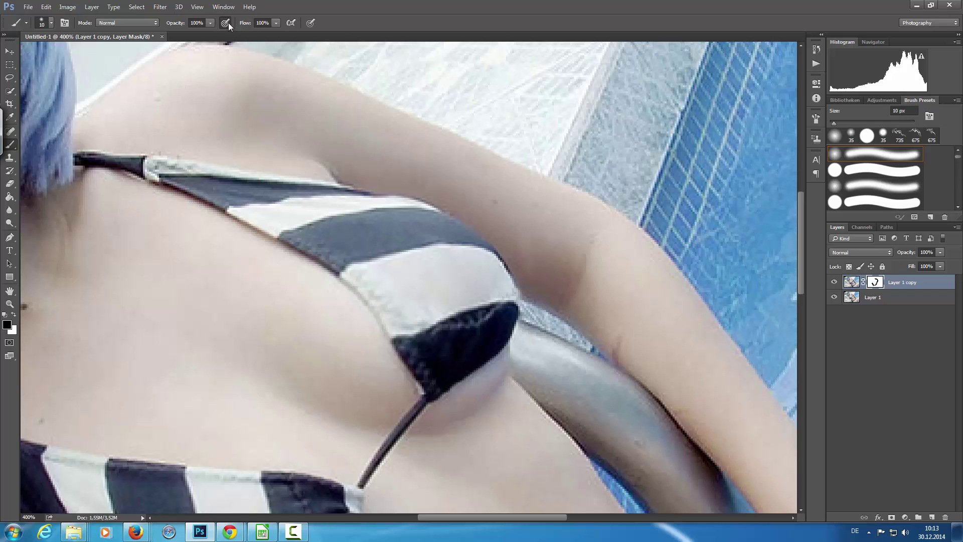
{"action": "mouse_move", "coordinate": [326, 167]}
{"action": "left_mouse_down"}
{"action": "mouse_move", "coordinate": [304, 168]}
{"action": "mouse_move", "coordinate": [339, 172]}
{"action": "left_mouse_up"}
{"action": "mouse_move", "coordinate": [413, 188]}
{"action": "left_mouse_down"}
{"action": "mouse_move", "coordinate": [479, 217]}
{"action": "mouse_move", "coordinate": [514, 252]}
{"action": "mouse_move", "coordinate": [463, 195]}
{"action": "left_mouse_up"}
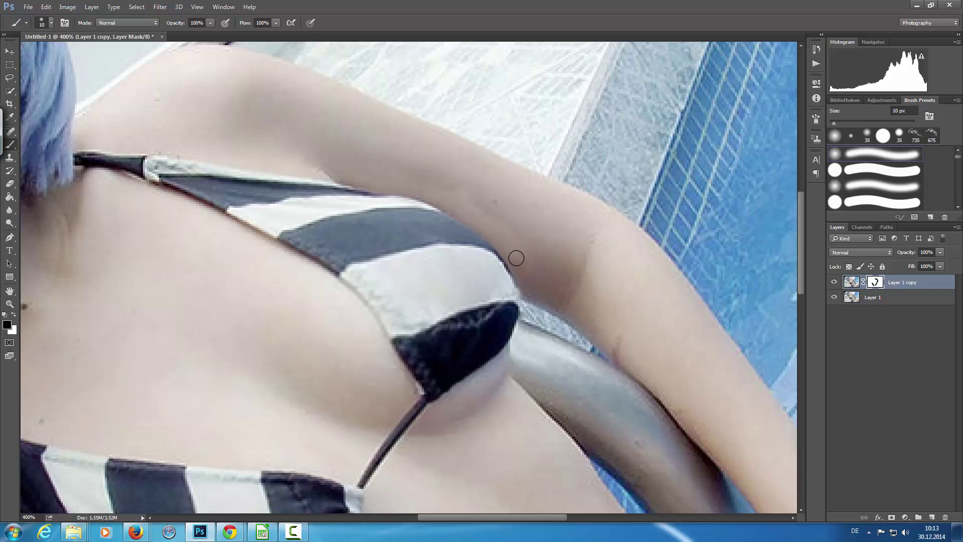
{"action": "left_click_drag", "start_coordinate": [503, 215], "coordinate": [495, 211]}
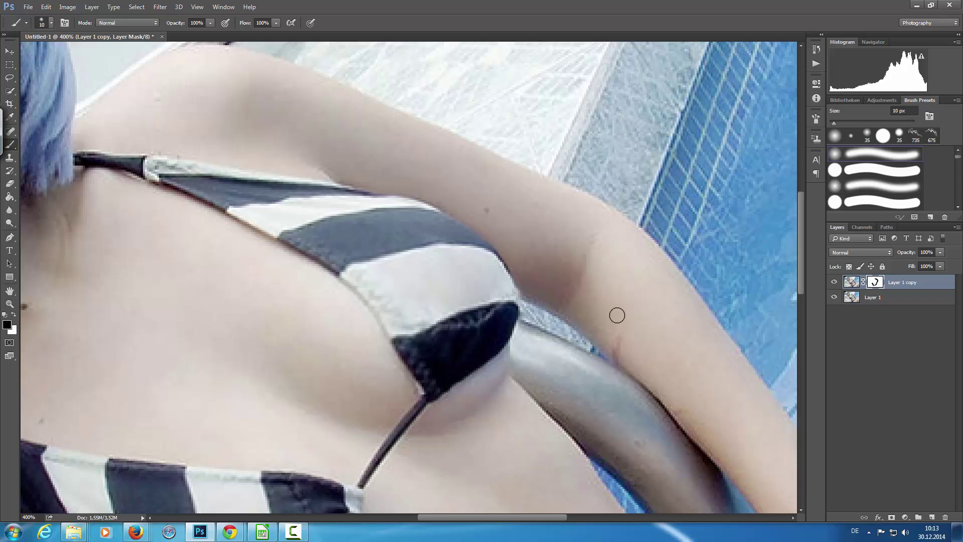
View the mask alone, fill its grey streaks and speck with black, then return to the photo.
{"action": "left_click_drag", "start_coordinate": [544, 432], "coordinate": [537, 378]}
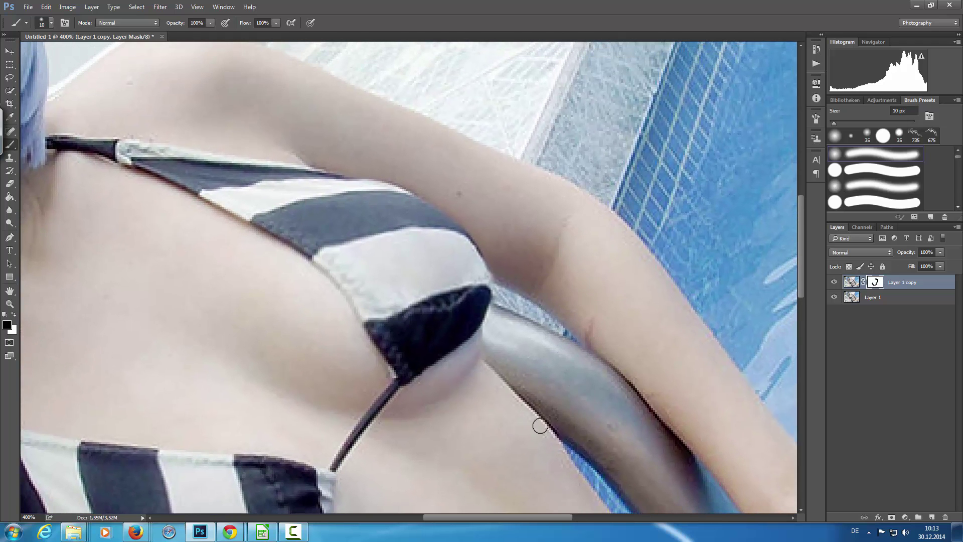
{"action": "left_click", "coordinate": [876, 283], "text": "alt"}
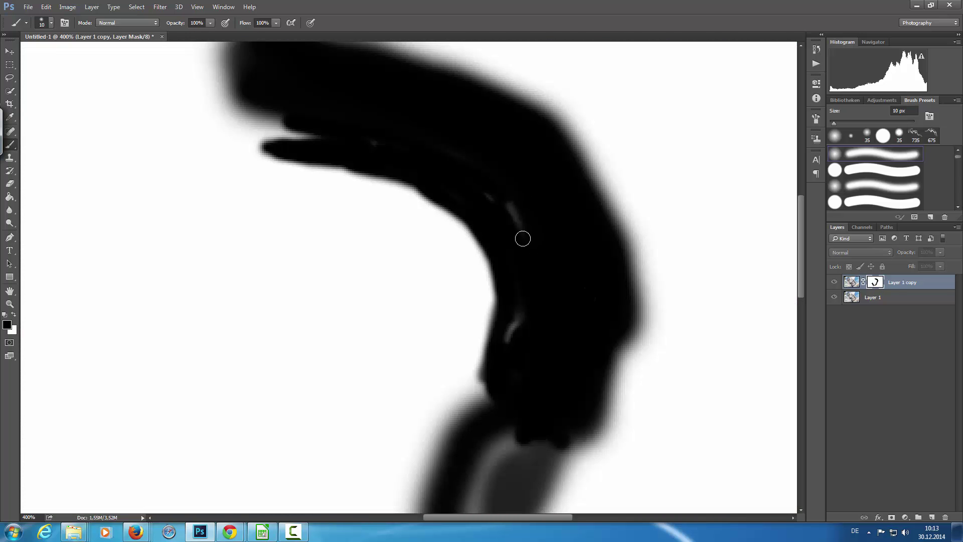
{"action": "mouse_move", "coordinate": [523, 238]}
{"action": "left_mouse_down"}
{"action": "mouse_move", "coordinate": [531, 303]}
{"action": "mouse_move", "coordinate": [512, 324]}
{"action": "mouse_move", "coordinate": [527, 205]}
{"action": "left_mouse_up"}
{"action": "left_click", "coordinate": [375, 141]}
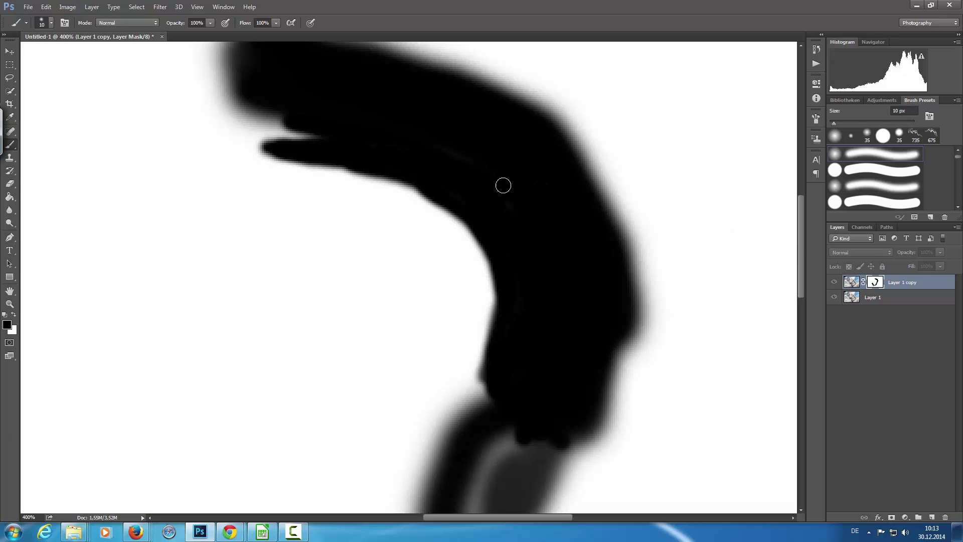
{"action": "left_click", "coordinate": [875, 283], "text": "alt"}
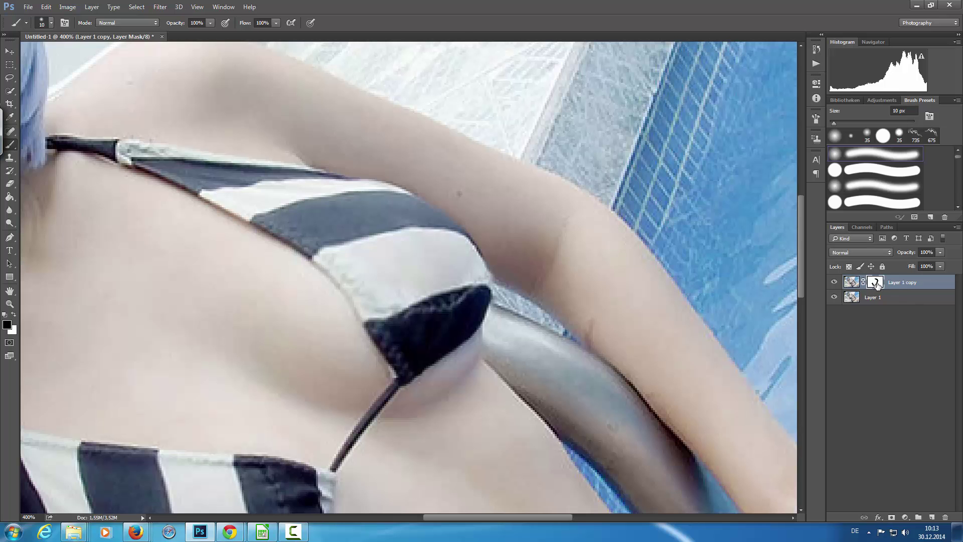
{"action": "left_click", "coordinate": [876, 283], "text": "alt"}
{"action": "left_click", "coordinate": [874, 285], "text": "alt"}
Paint the mask along the skin and tile edge and the armpit crease.
{"action": "scroll", "coordinate": [551, 343], "scroll_direction": "down", "scroll_amount": 10}
{"action": "scroll", "coordinate": [566, 280], "scroll_direction": "left", "scroll_amount": 3}
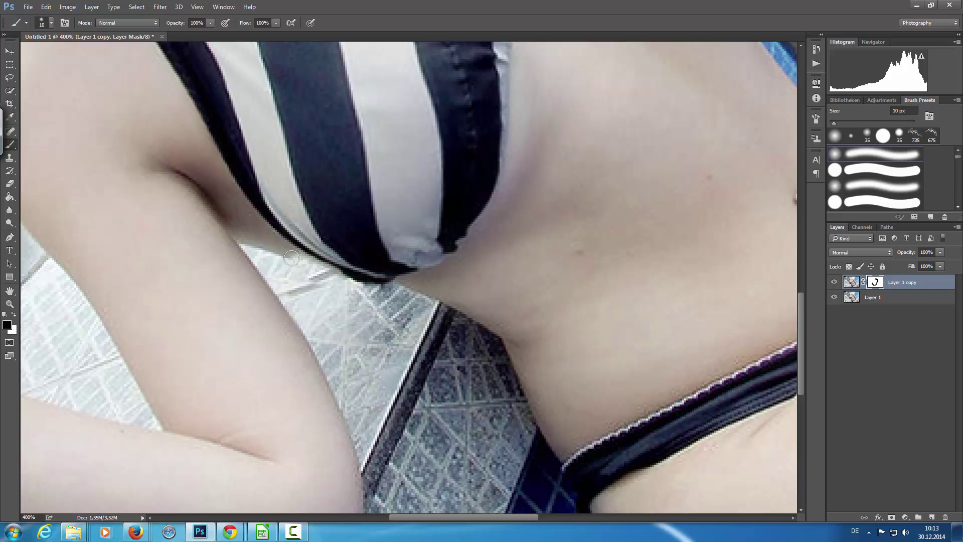
{"action": "left_click_drag", "start_coordinate": [256, 244], "coordinate": [334, 409]}
{"action": "mouse_move", "coordinate": [211, 215]}
{"action": "left_mouse_down"}
{"action": "mouse_move", "coordinate": [178, 166]}
{"action": "mouse_move", "coordinate": [229, 219]}
{"action": "mouse_move", "coordinate": [194, 146]}
{"action": "left_mouse_up"}
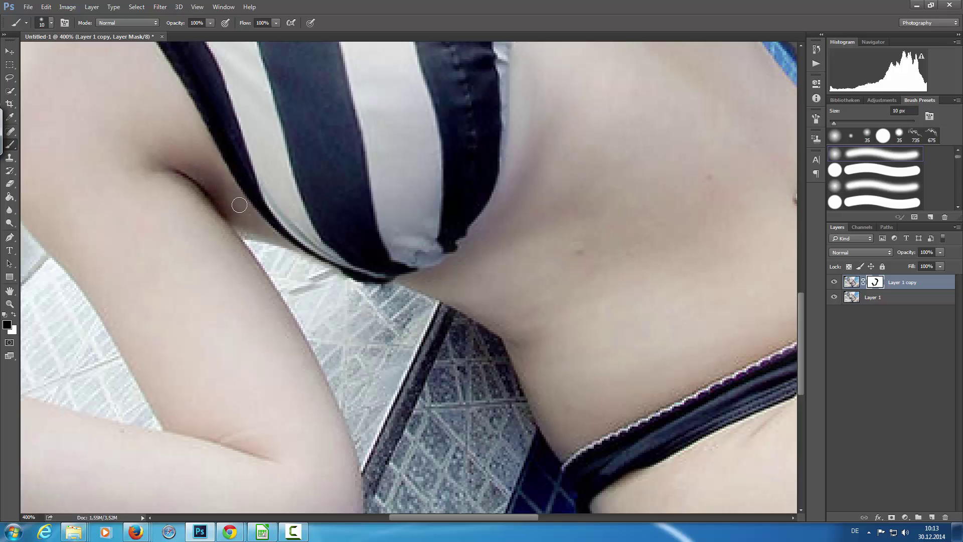
{"action": "left_click_drag", "start_coordinate": [317, 300], "coordinate": [290, 308]}
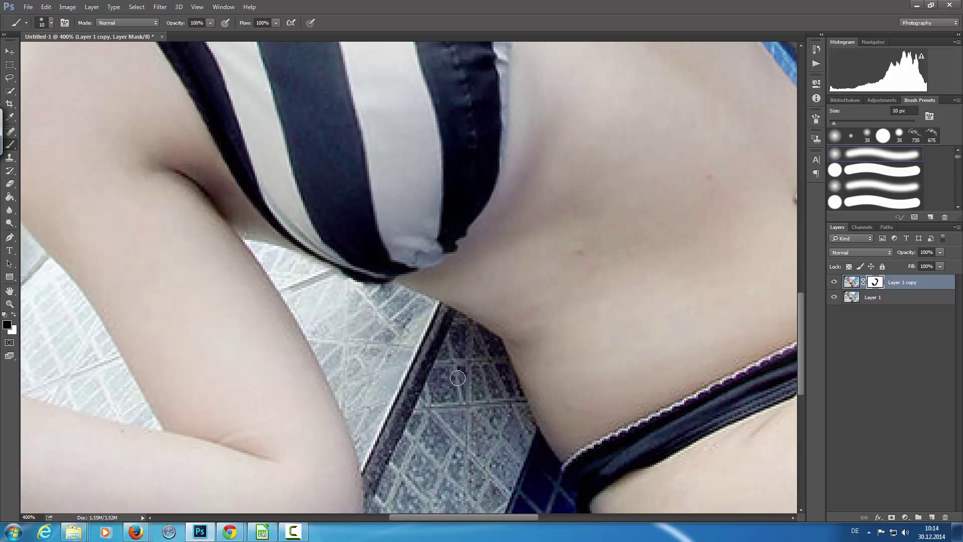
With the mask shown alone, fill its grey fringe at 50 px and light slivers at 15 px.
{"action": "key", "text": "bracketright"}
{"action": "key", "text": "bracketright"}
{"action": "key", "text": "bracketright"}
{"action": "key", "text": "bracketright"}
{"action": "left_click", "coordinate": [875, 285], "text": "alt"}
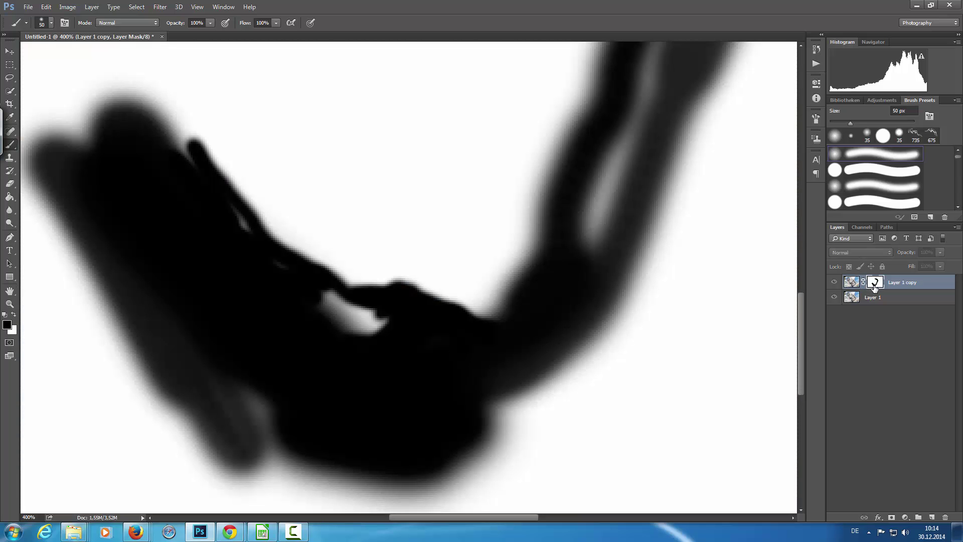
{"action": "mouse_move", "coordinate": [243, 408]}
{"action": "left_mouse_down"}
{"action": "mouse_move", "coordinate": [161, 345]}
{"action": "mouse_move", "coordinate": [59, 183]}
{"action": "mouse_move", "coordinate": [183, 354]}
{"action": "left_mouse_up"}
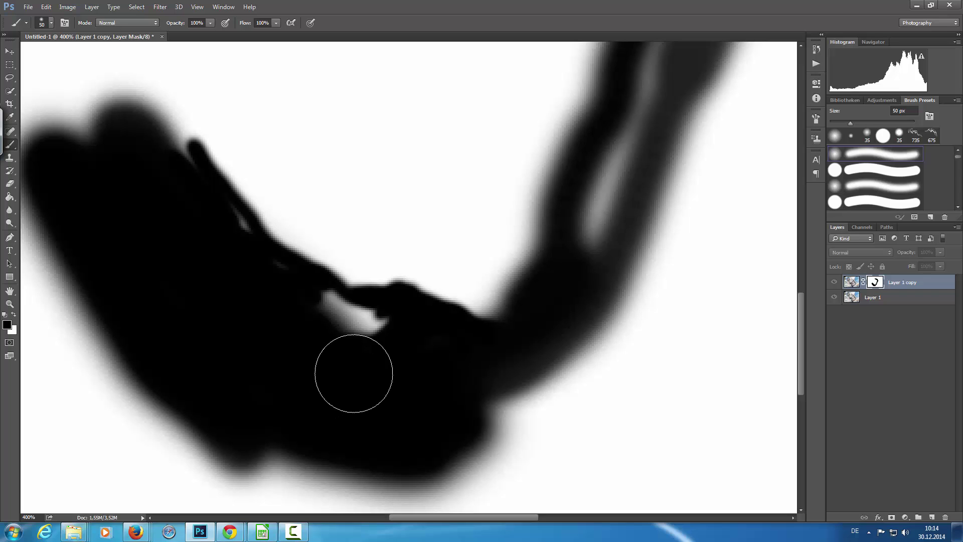
{"action": "key", "text": "bracketleft"}
{"action": "key", "text": "bracketleft"}
{"action": "key", "text": "bracketleft"}
{"action": "key", "text": "bracketleft"}
{"action": "key", "text": "bracketleft"}
{"action": "key", "text": "bracketleft"}
{"action": "key", "text": "bracketleft"}
{"action": "mouse_move", "coordinate": [383, 326]}
{"action": "left_mouse_down"}
{"action": "mouse_move", "coordinate": [317, 293]}
{"action": "mouse_move", "coordinate": [340, 329]}
{"action": "left_mouse_up"}
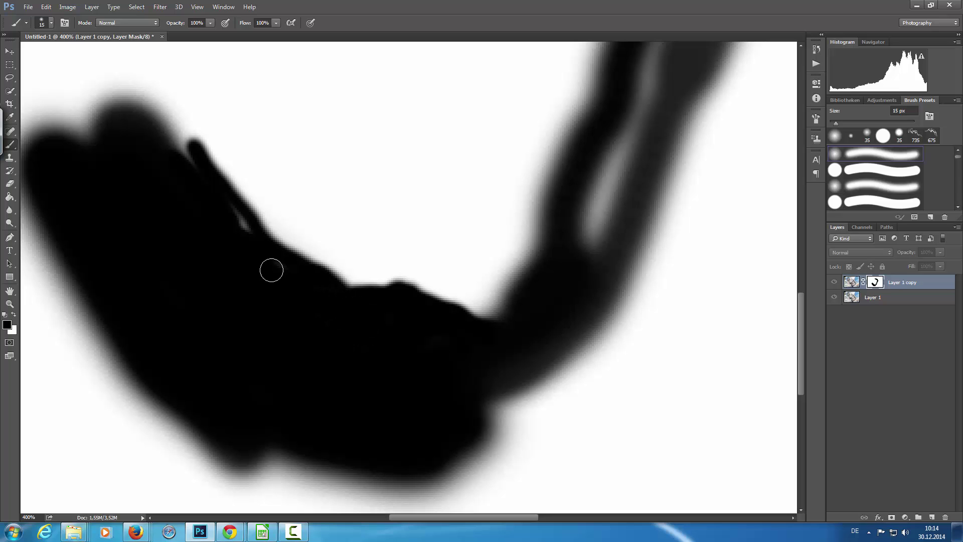
{"action": "left_click_drag", "start_coordinate": [231, 216], "coordinate": [228, 224]}
{"action": "left_click", "coordinate": [878, 285], "text": "alt"}
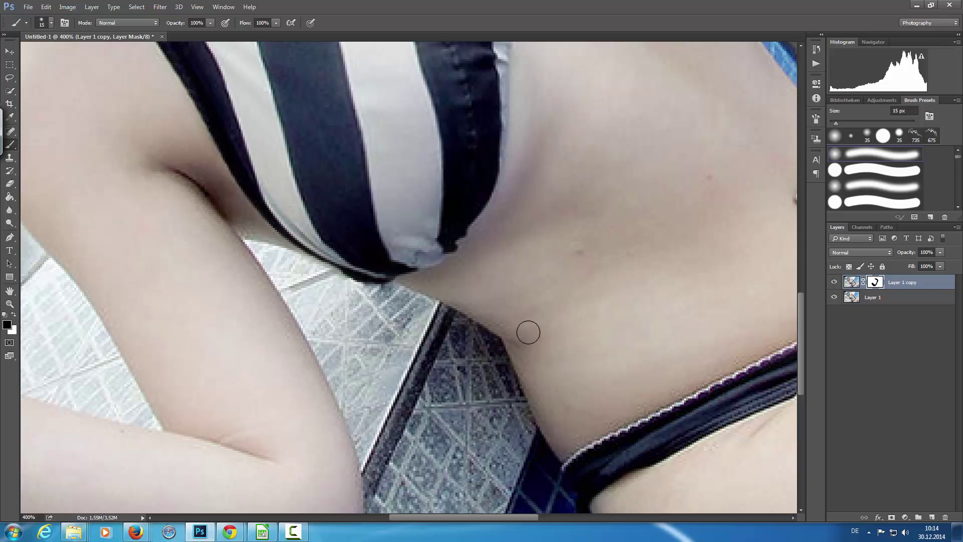
Blend the fabric corner into the skin, zoom out, and compare the reshaped copy with the original.
{"action": "left_click_drag", "start_coordinate": [517, 351], "coordinate": [507, 374]}
{"action": "key", "text": "ctrl+minus"}
{"action": "key", "text": "ctrl+minus"}
{"action": "key", "text": "ctrl+minus"}
{"action": "key", "text": "ctrl+minus"}
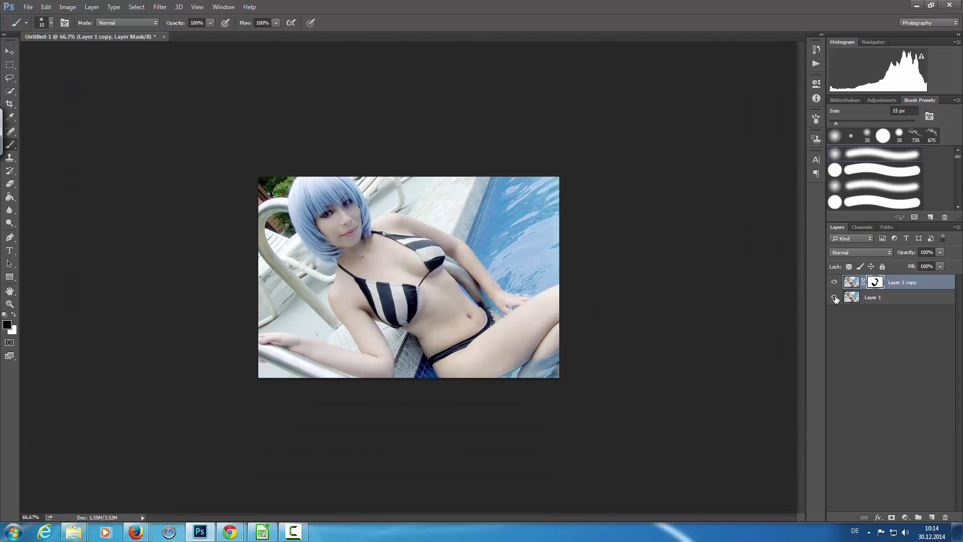
{"action": "left_click", "coordinate": [835, 299], "text": "alt"}
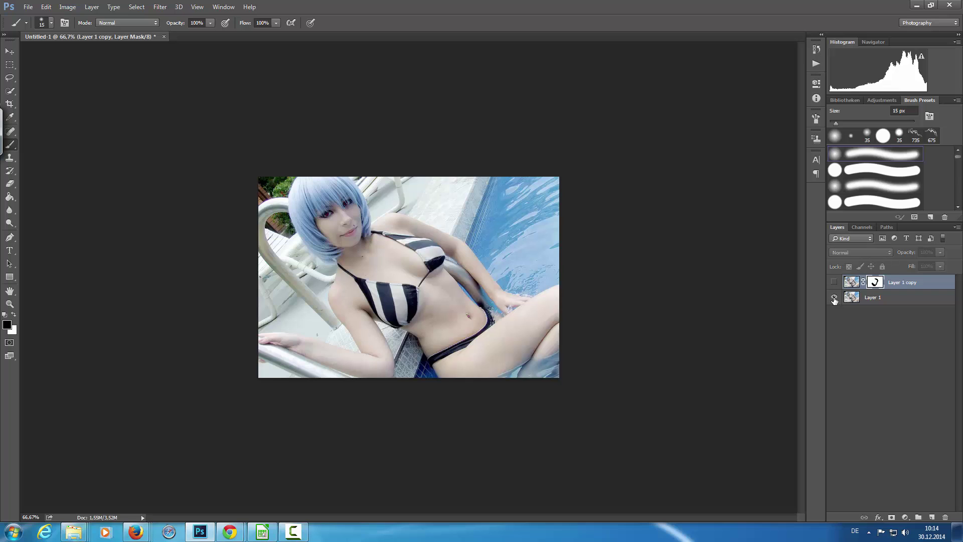
{"action": "left_click", "coordinate": [835, 301], "text": "alt"}
{"action": "left_click", "coordinate": [834, 302], "text": "alt"}
{"action": "left_click", "coordinate": [834, 302], "text": "alt"}
{"action": "left_click", "coordinate": [835, 303], "text": "alt"}
{"action": "left_click", "coordinate": [835, 305], "text": "alt"}
{"action": "left_click", "coordinate": [835, 307], "text": "alt"}
{"action": "left_click", "coordinate": [835, 308], "text": "alt"}
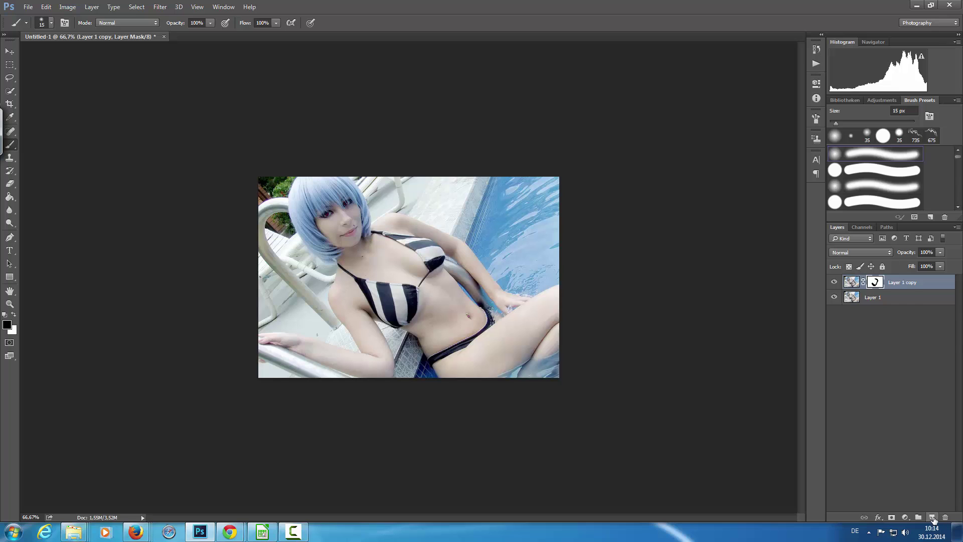
Add a new Layer 2 and set the foreground colour to mid grey 818181.
{"action": "left_click", "coordinate": [932, 518]}
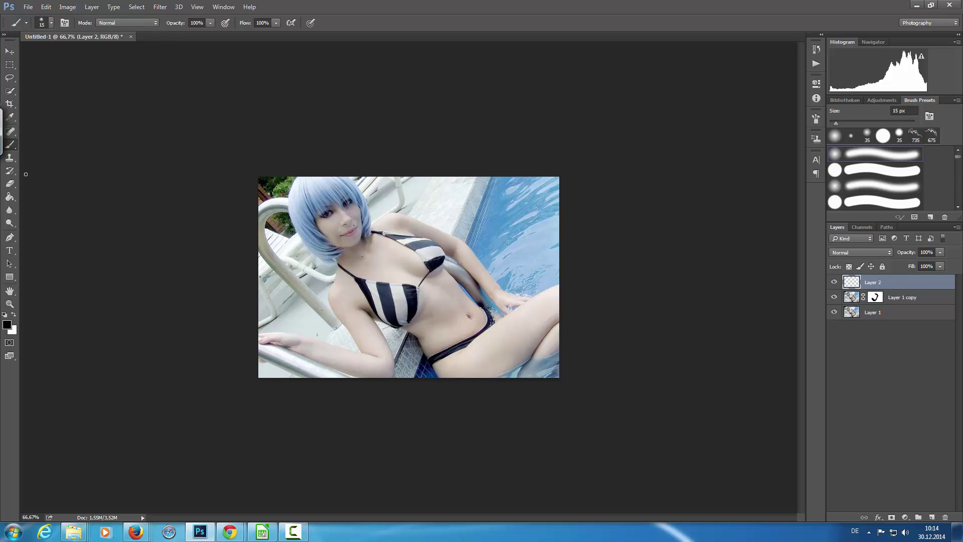
{"action": "left_click", "coordinate": [9, 196]}
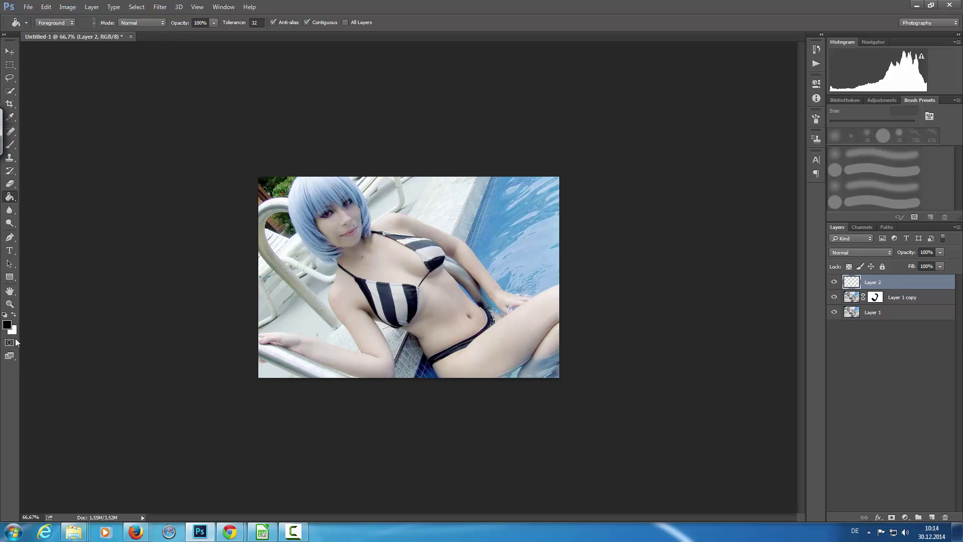
{"action": "left_click", "coordinate": [7, 325]}
{"action": "type", "text": "818181"}
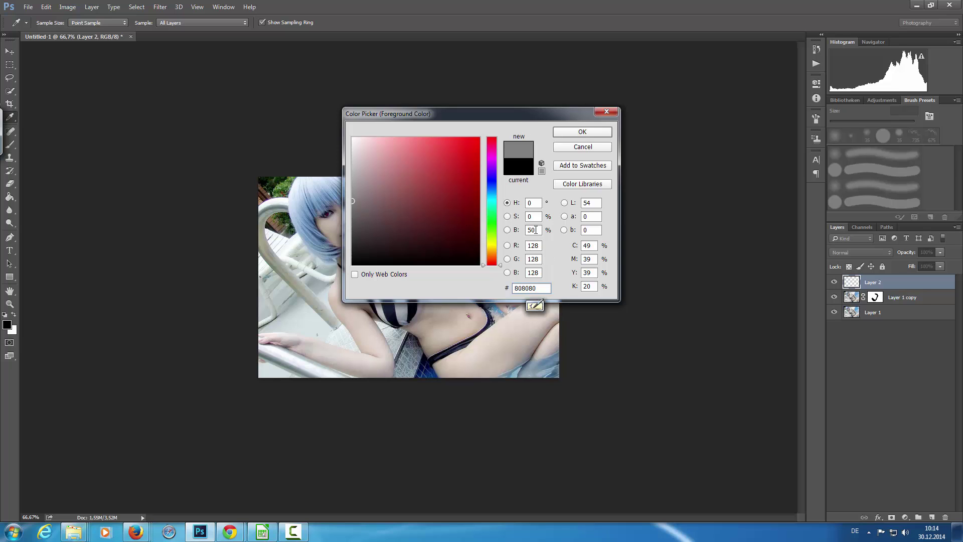
{"action": "left_click", "coordinate": [589, 132]}
Fill Layer 2 with the grey and set its blend mode to Soft Light.
{"action": "left_click", "coordinate": [479, 262]}
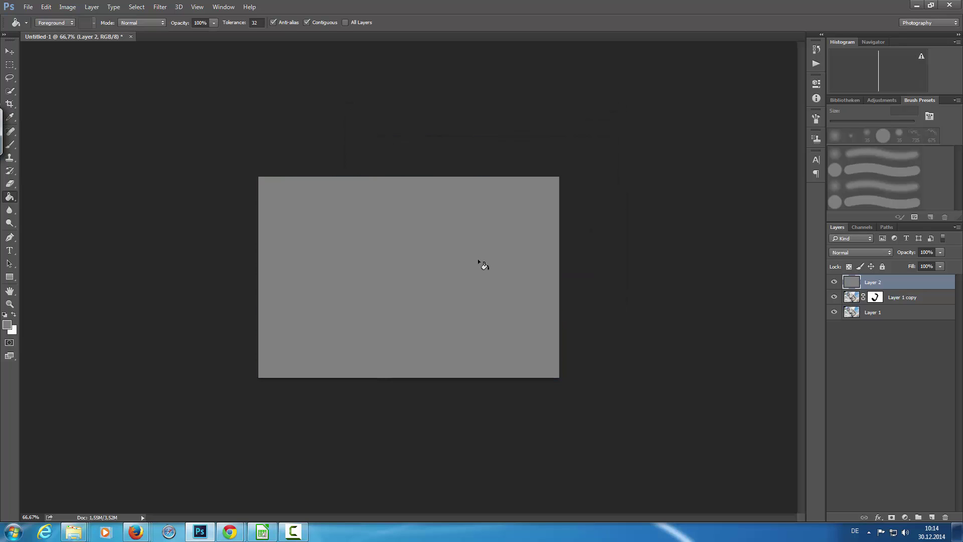
{"action": "left_click", "coordinate": [885, 252]}
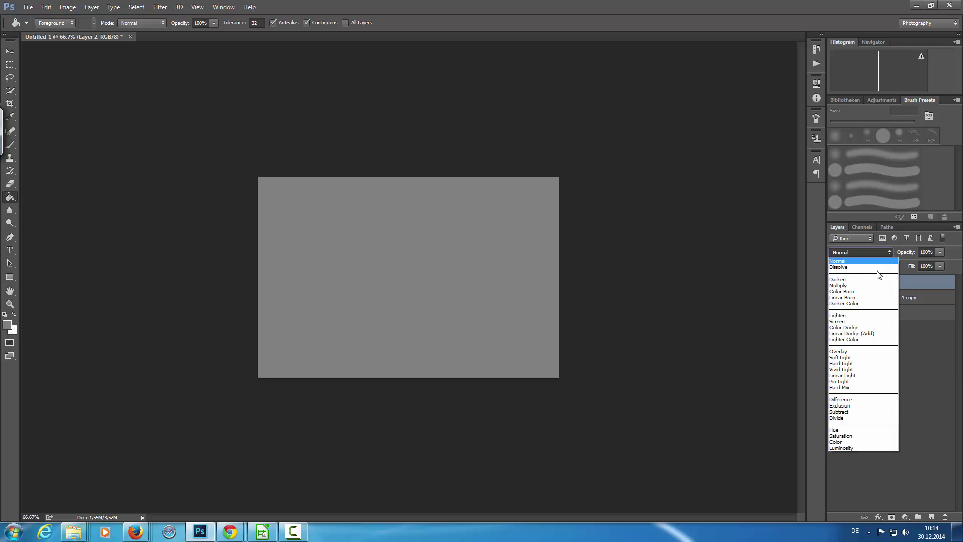
{"action": "left_click", "coordinate": [864, 358]}
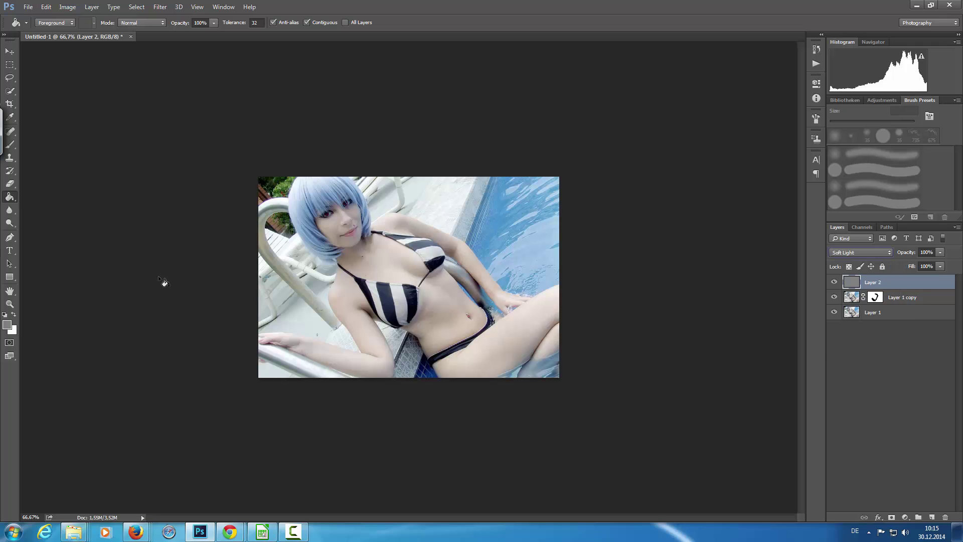
{"action": "left_click", "coordinate": [9, 223]}
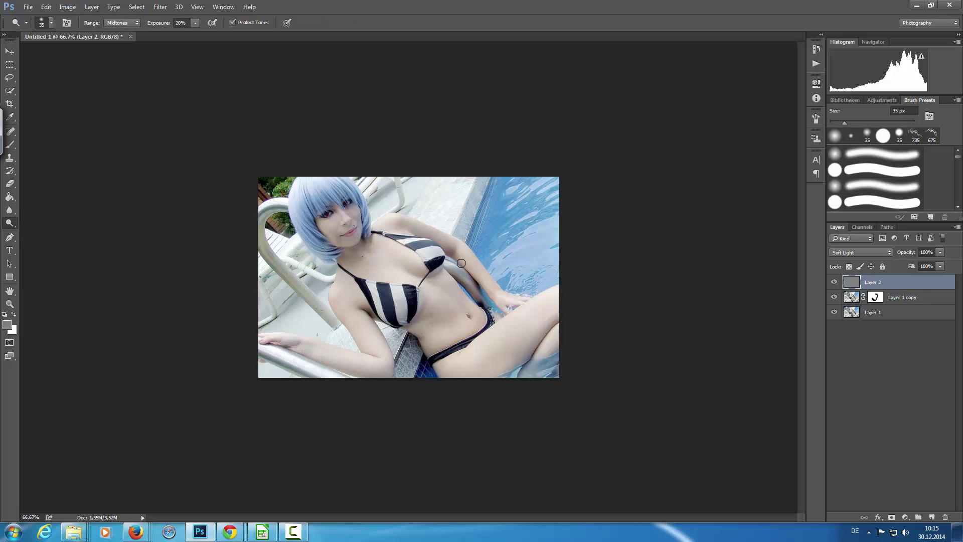
At 200% zoom, dodge chest highlights on Layer 2 at 20% Midtones exposure, then zoom back to 100%.
{"action": "key", "text": "ctrl+plus"}
{"action": "key", "text": "ctrl+plus"}
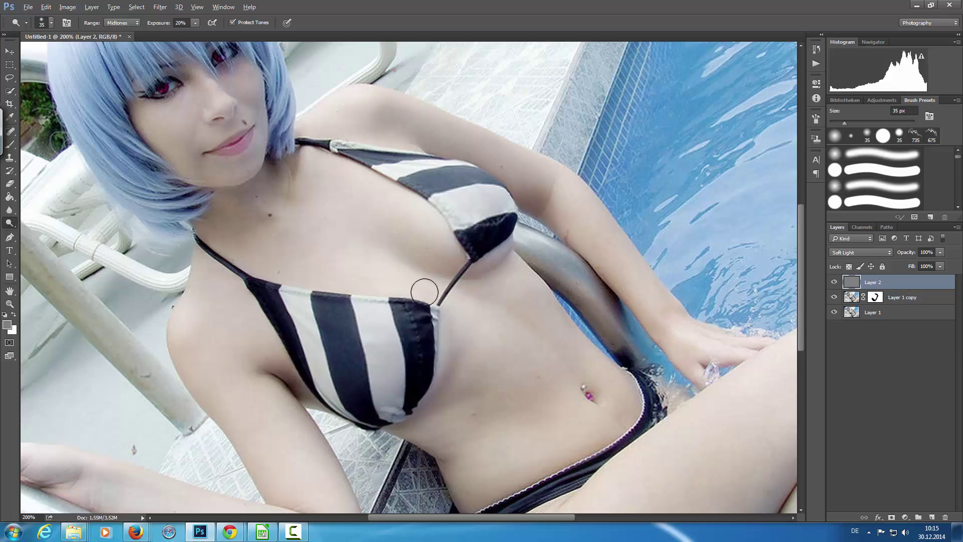
{"action": "mouse_move", "coordinate": [442, 264]}
{"action": "left_mouse_down"}
{"action": "mouse_move", "coordinate": [417, 265]}
{"action": "mouse_move", "coordinate": [442, 271]}
{"action": "left_mouse_up"}
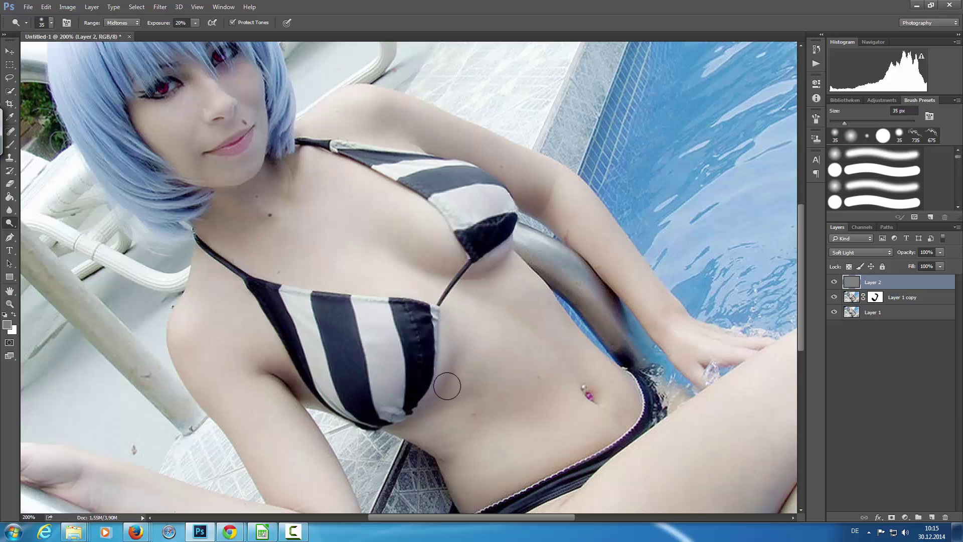
{"action": "left_click_drag", "start_coordinate": [406, 209], "coordinate": [404, 207]}
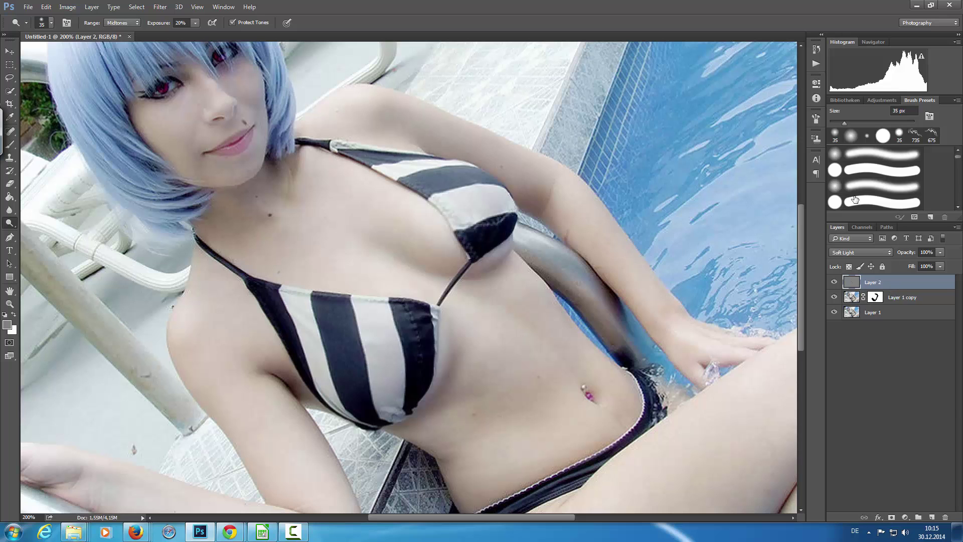
{"action": "key", "text": "ctrl+minus"}
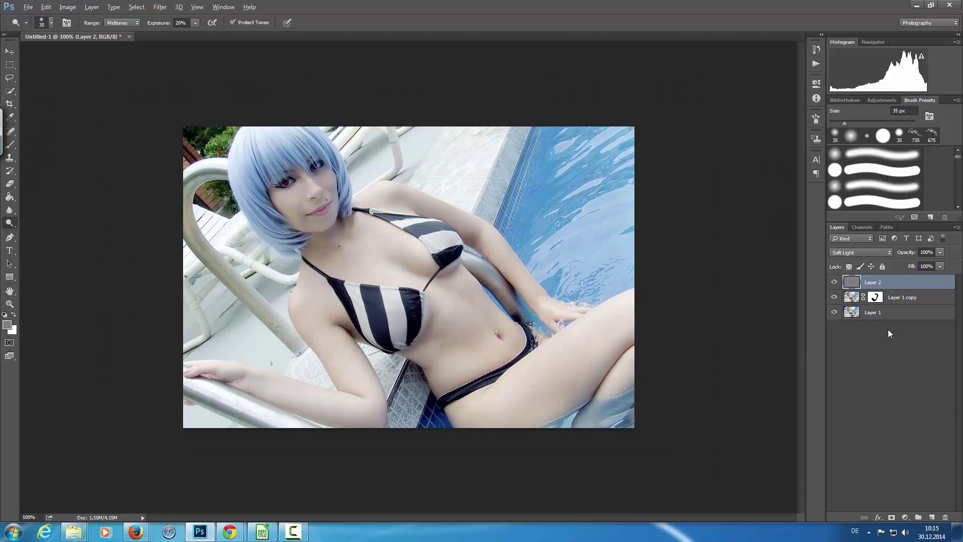
{"action": "left_click", "coordinate": [835, 313], "text": "alt"}
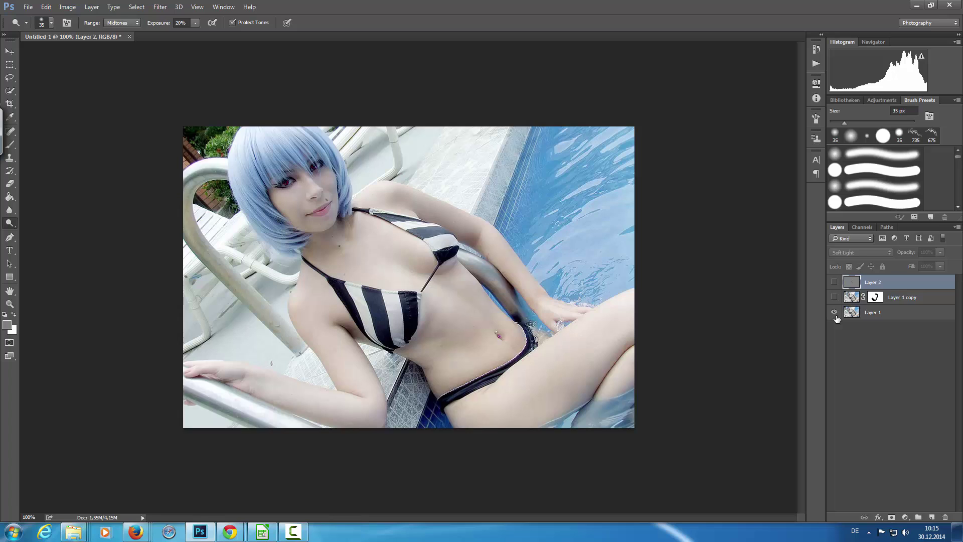
{"action": "left_click", "coordinate": [836, 315], "text": "alt"}
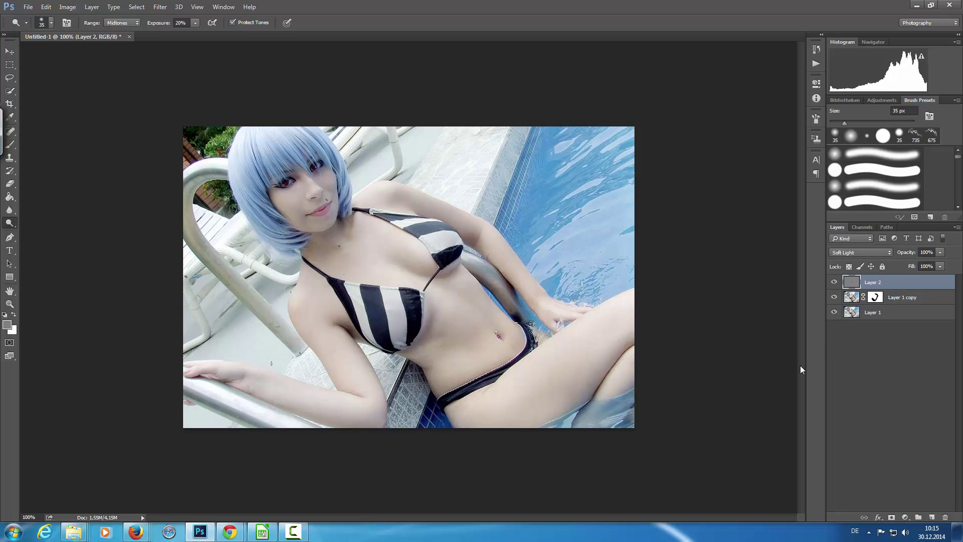